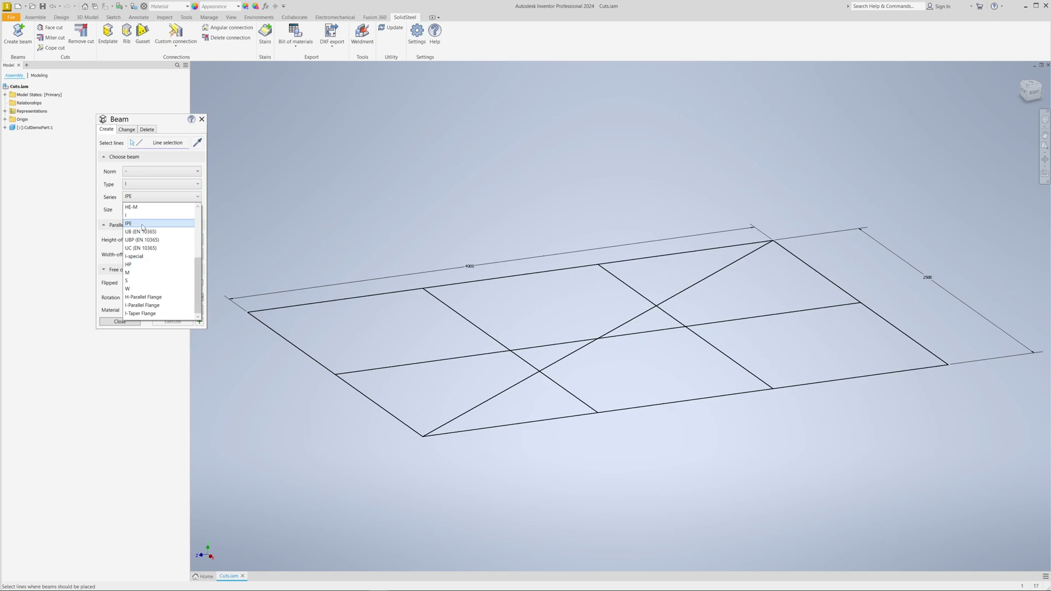
# - Create HE-B beams of size HEB 240 along the two short outer lines and the rear long line, with height offset Top
pyautogui.click(137, 207)
pyautogui.click(135, 198)
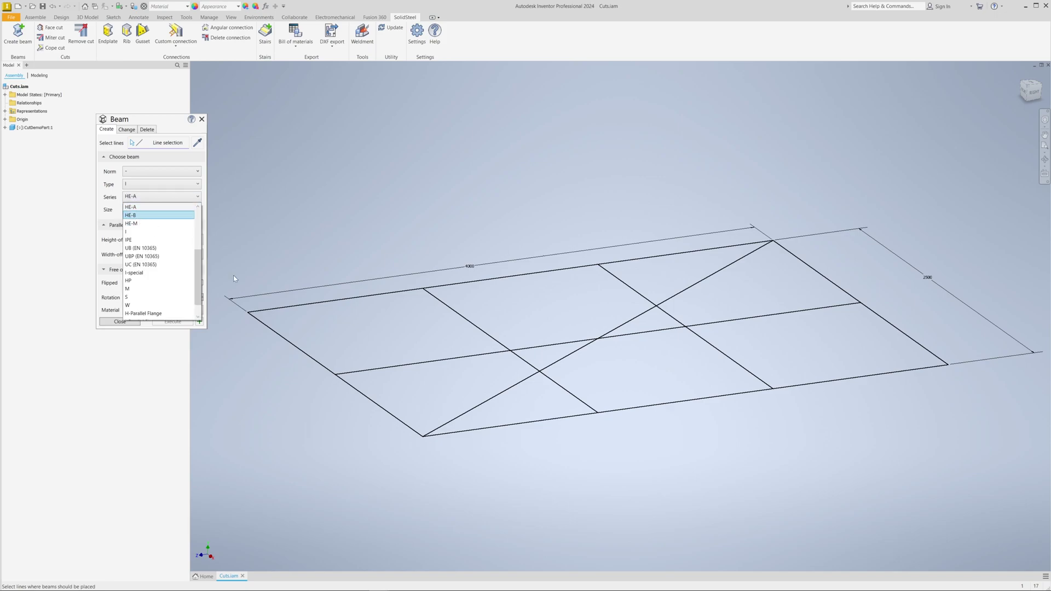
pyautogui.press('Return')
pyautogui.click(273, 331)
pyautogui.click(361, 296)
pyautogui.click(810, 267)
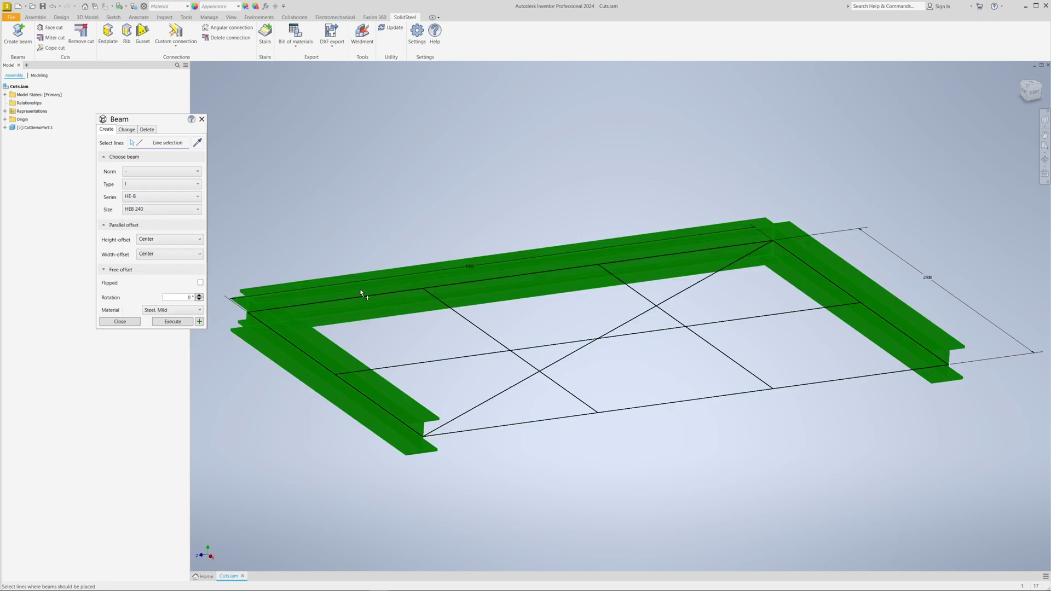
pyautogui.click(164, 241)
pyautogui.click(147, 255)
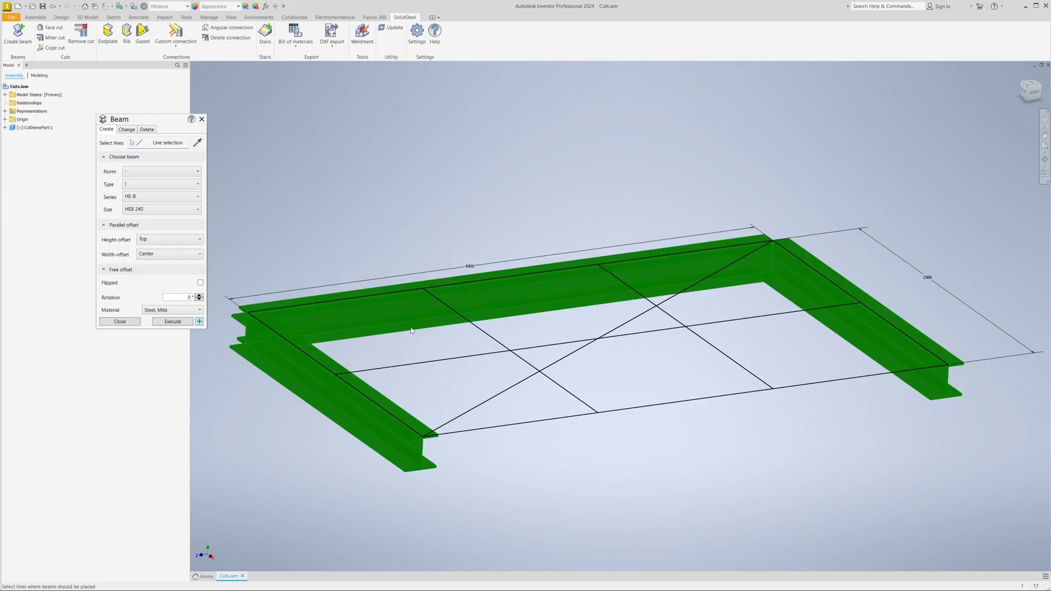
# - Create IPE 180 beams along the two inner crosswise lines with height offset Top, and finish beam creation
pyautogui.click(476, 327)
pyautogui.click(645, 299)
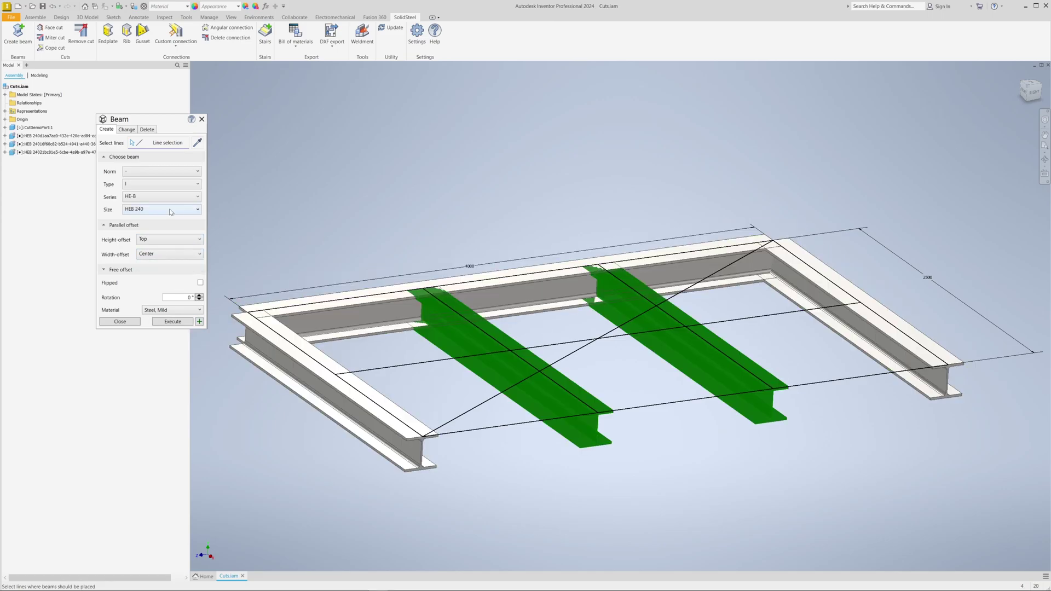
pyautogui.click(145, 197)
pyautogui.click(138, 224)
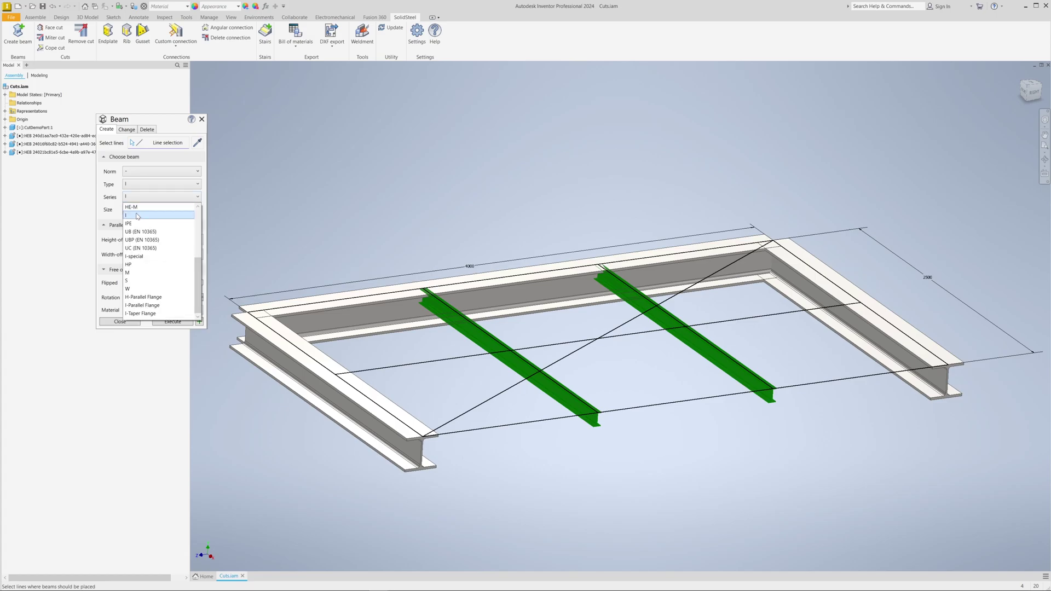
pyautogui.click(136, 224)
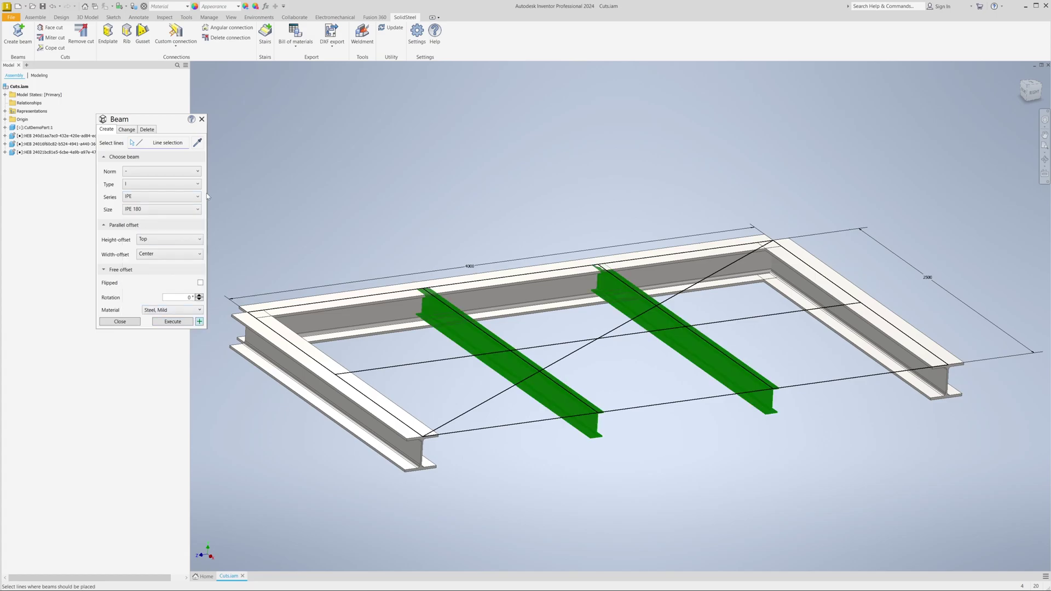
pyautogui.click(202, 120)
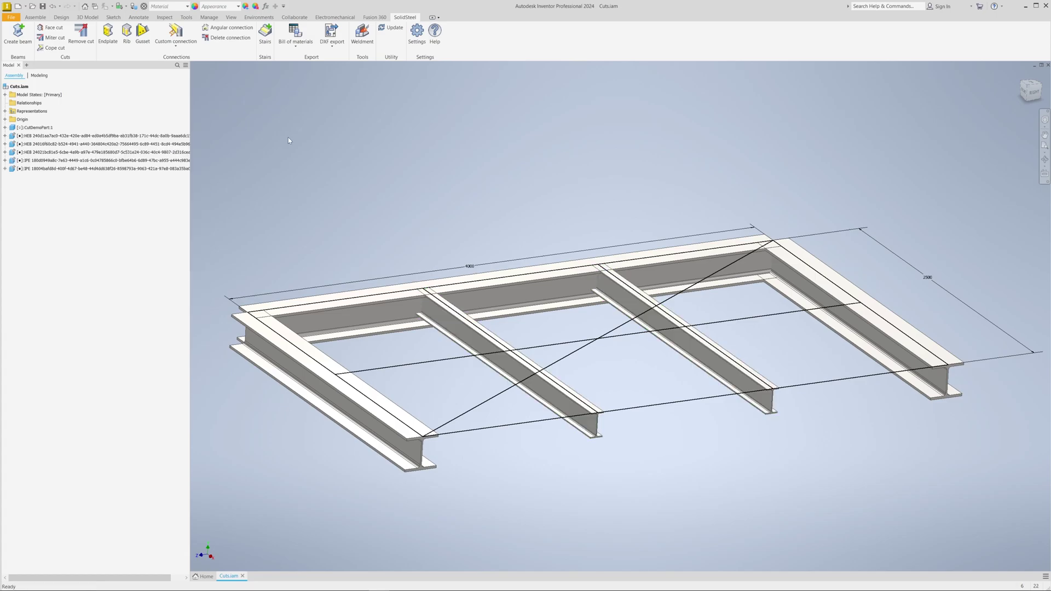
# - Miter cut the frame corner between the short HEB 240 end beam and the long HEB 240 beam with a 0 mm gap
pyautogui.scroll(3, 287, 137)
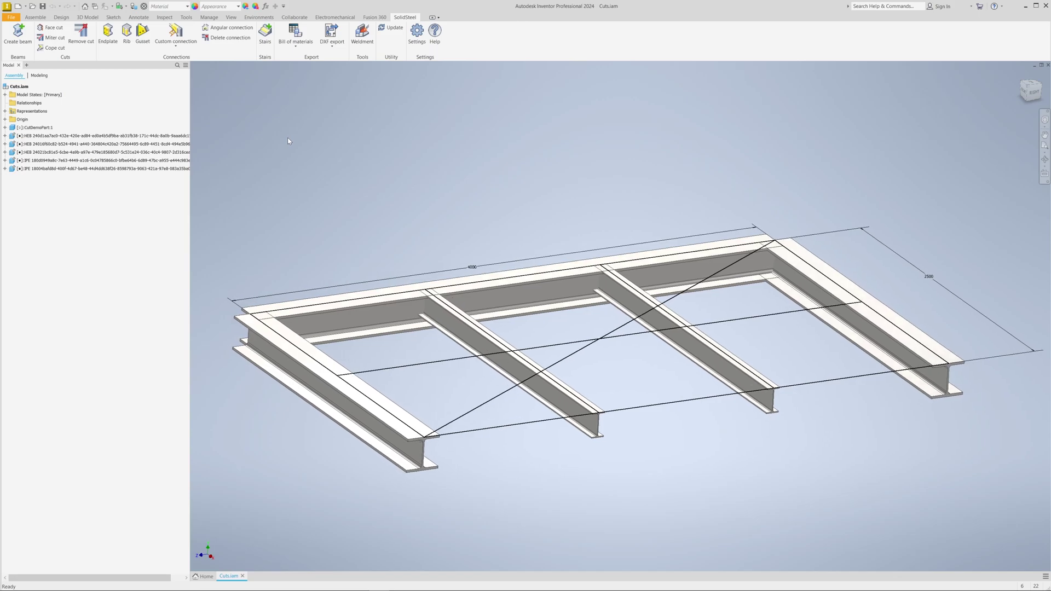
pyautogui.scroll(5, 287, 136)
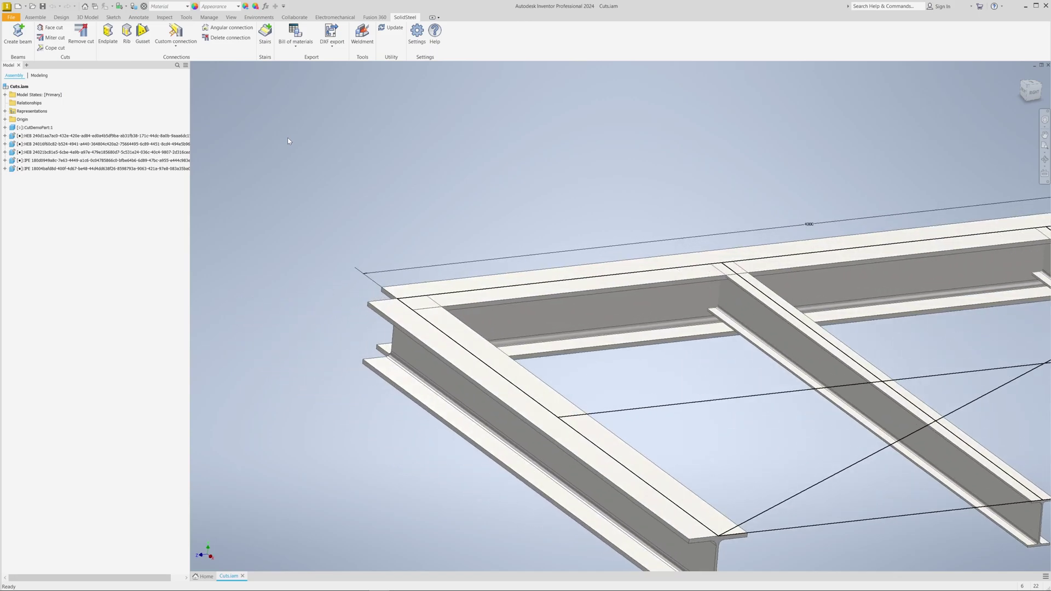
pyautogui.click(52, 37)
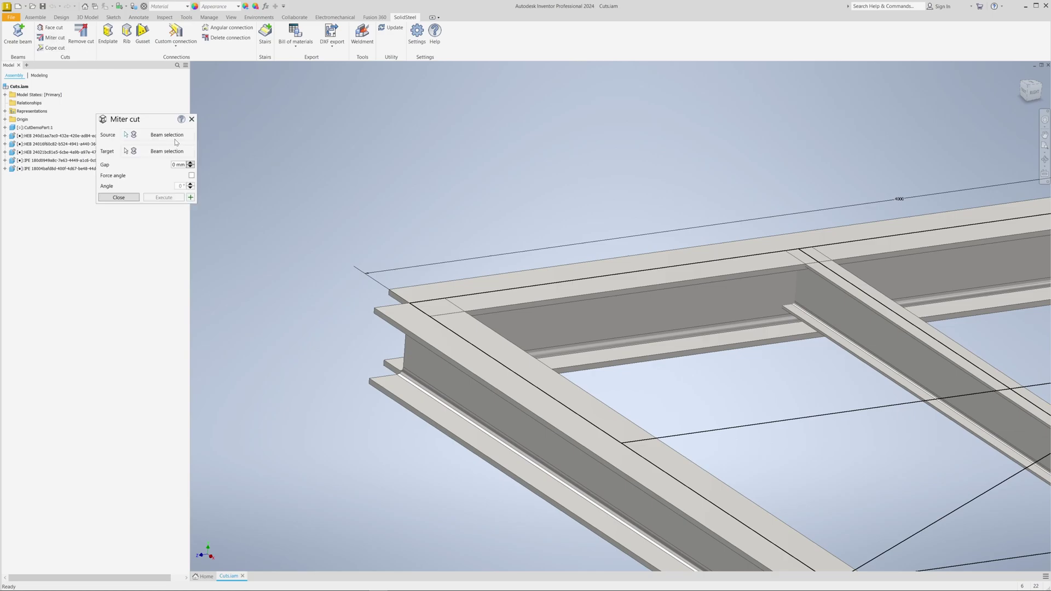
pyautogui.click(424, 335)
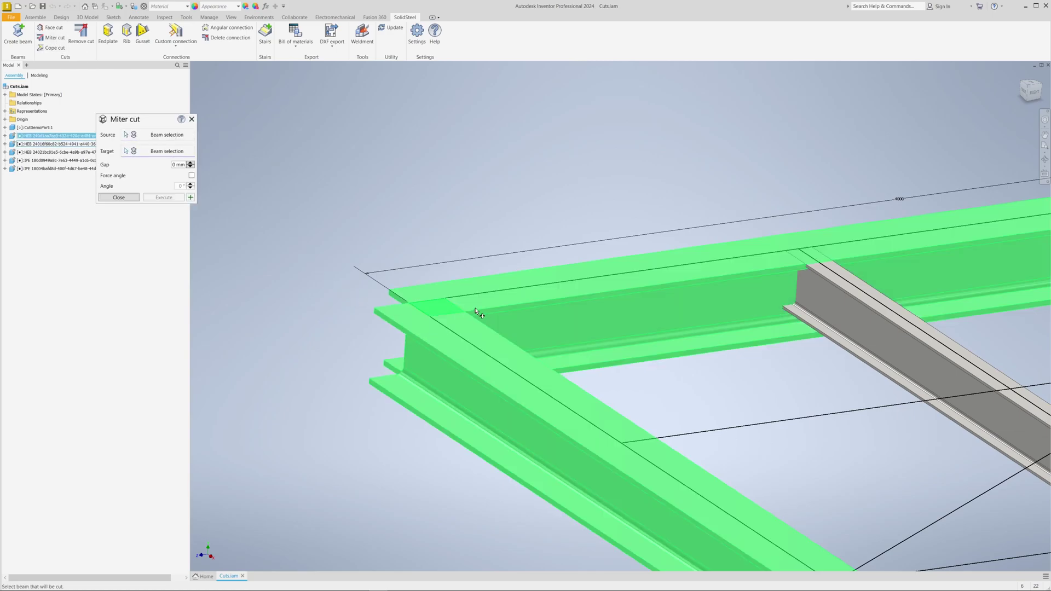
pyautogui.click(483, 299)
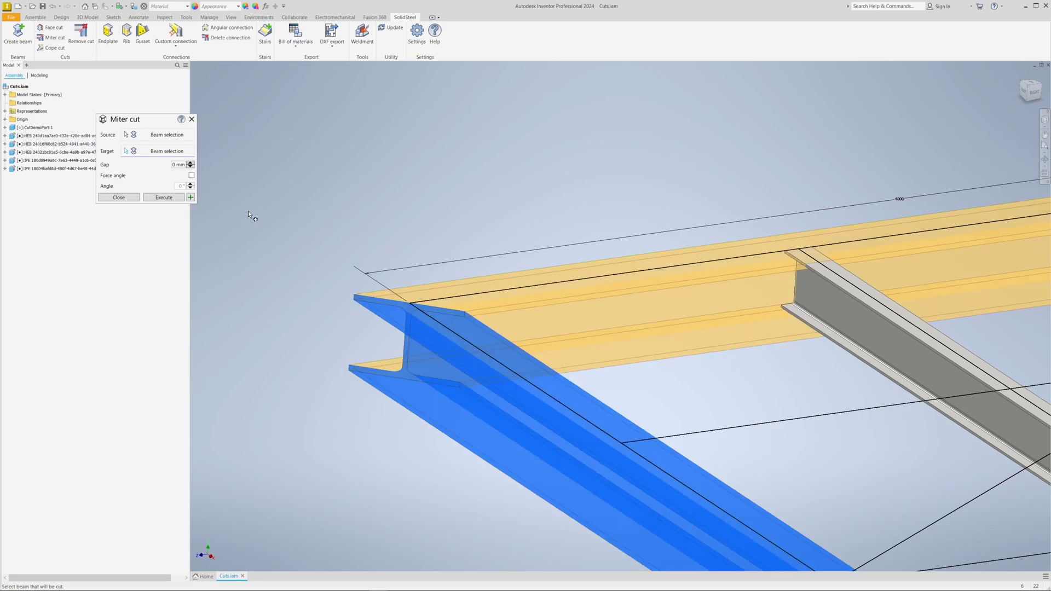
pyautogui.click(164, 198)
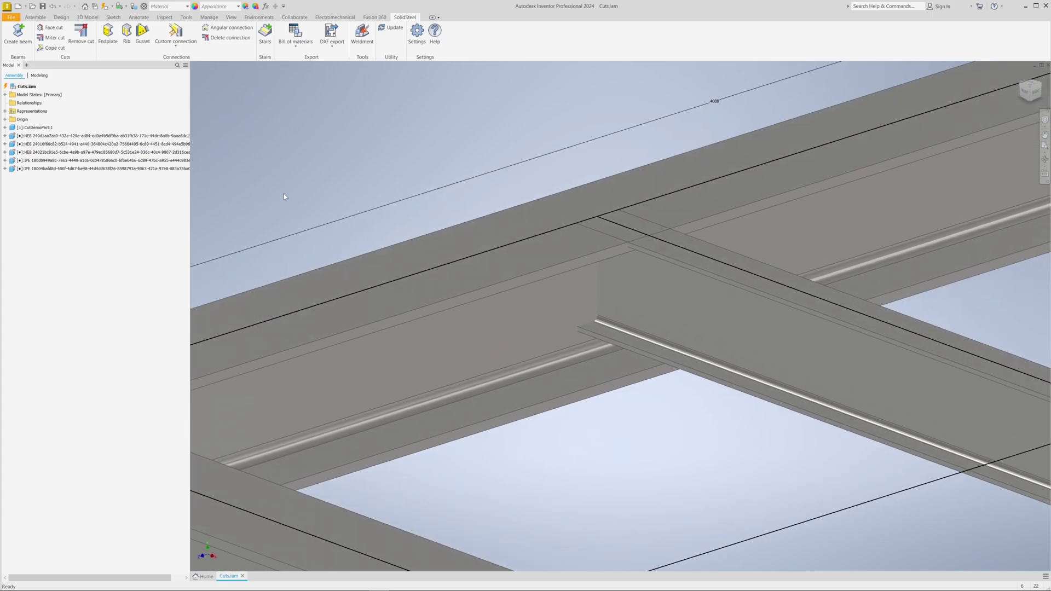
# - Start a cope cut on the first IPE 180 beam using the long HEB beam as tool, and deactivate the second side
pyautogui.click(54, 47)
pyautogui.click(548, 275)
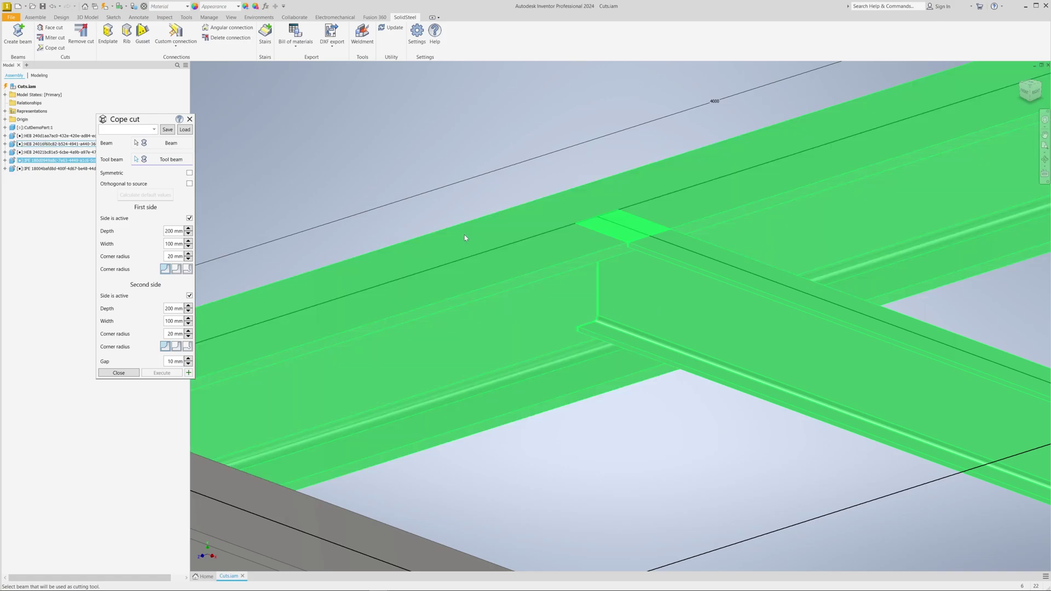
pyautogui.click(466, 236)
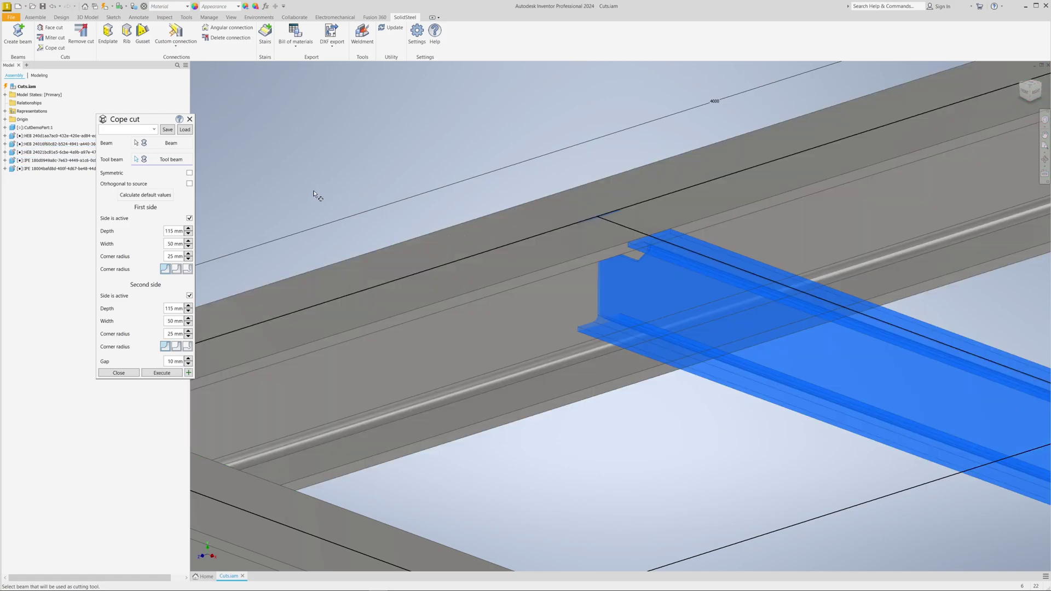
pyautogui.click(189, 296)
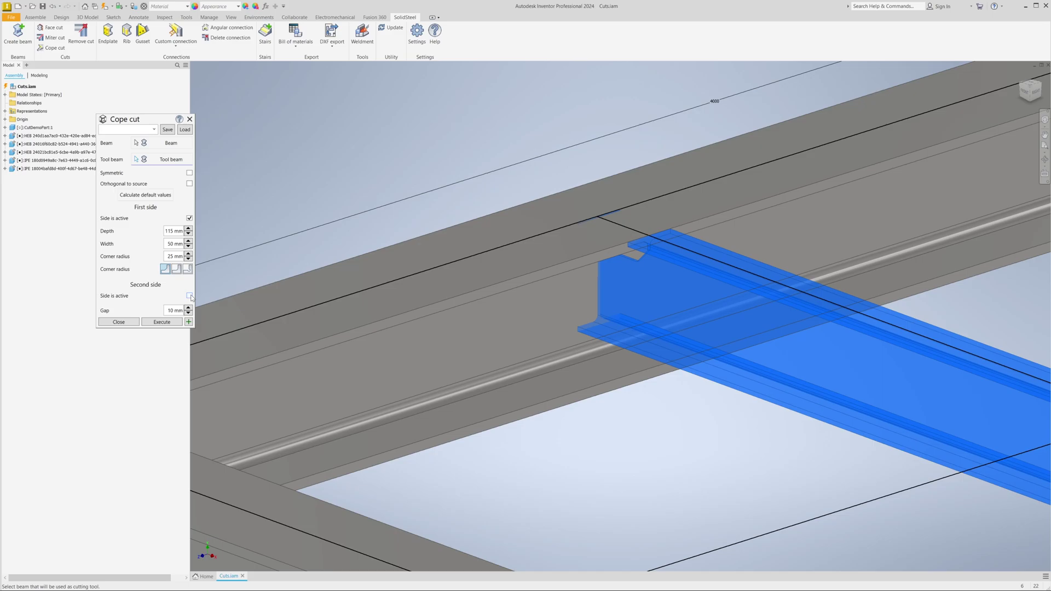
# - Set the cope's first side to depth 135 mm, width 45 mm and corner radius 10 mm, choose the circular-hole corner shape, and execute the cut
pyautogui.doubleClick(171, 232)
pyautogui.write('130')
pyautogui.doubleClick(172, 243)
pyautogui.write('45')
pyautogui.write('10')
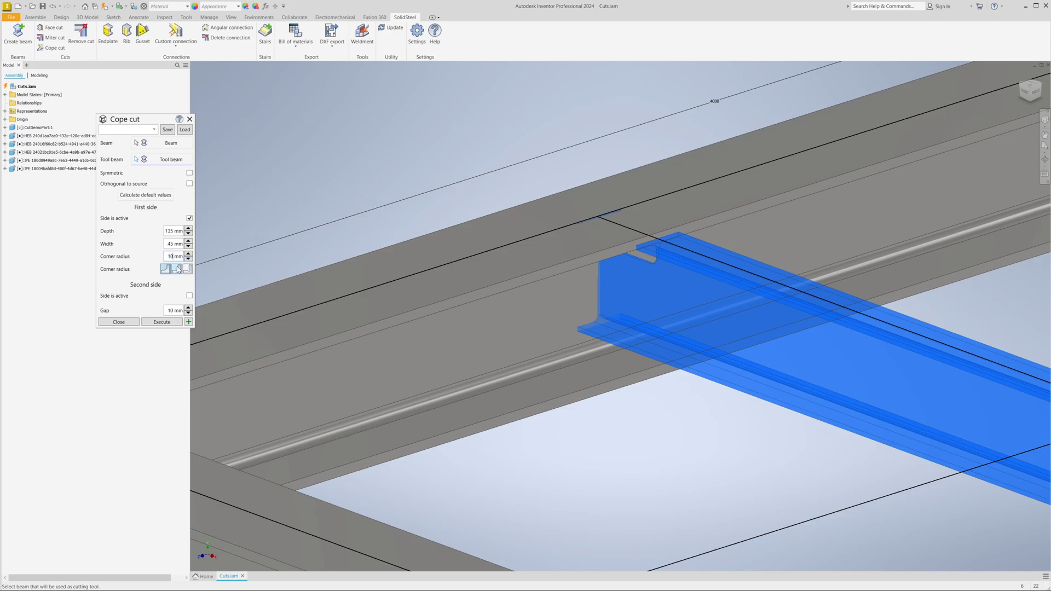
pyautogui.click(180, 269)
pyautogui.click(188, 271)
pyautogui.click(171, 322)
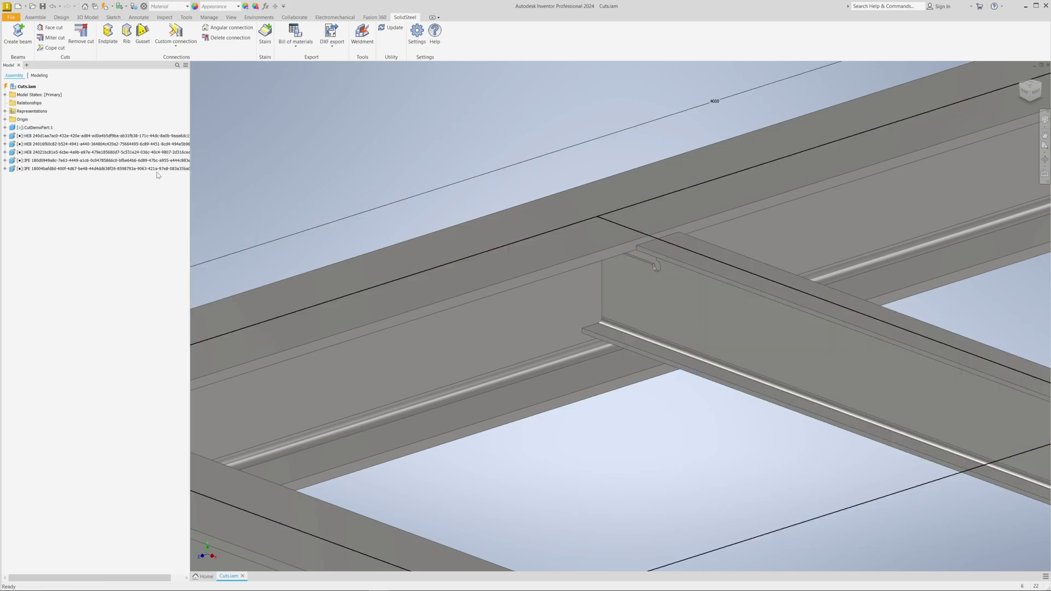
# - Open the coped IPE 180 beam as its own part, examine the cope's extrusion and its sketch, and return to the assembly
pyautogui.click(136, 162)
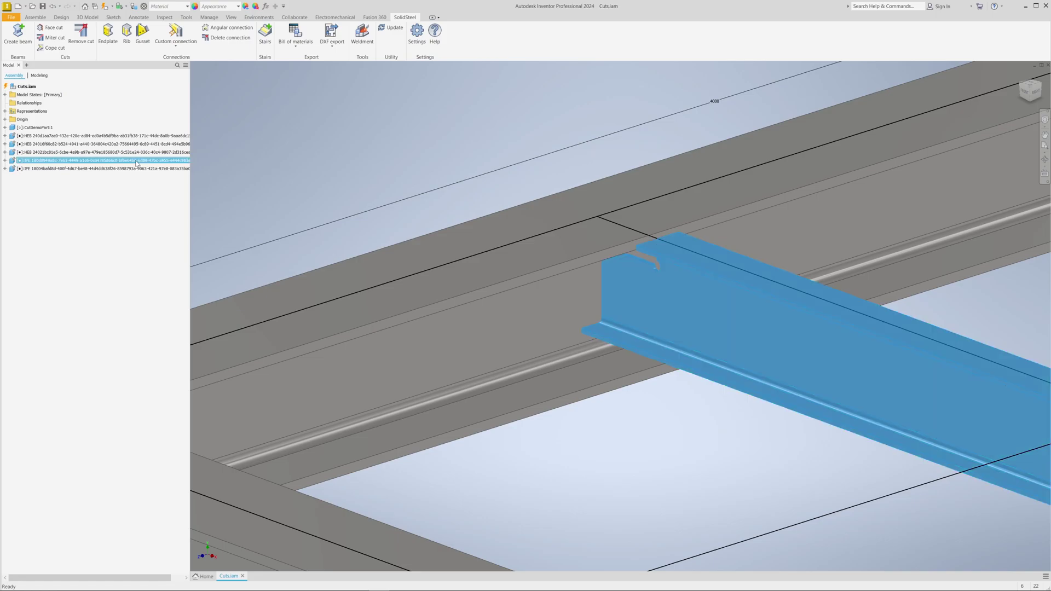
pyautogui.rightClick(136, 161)
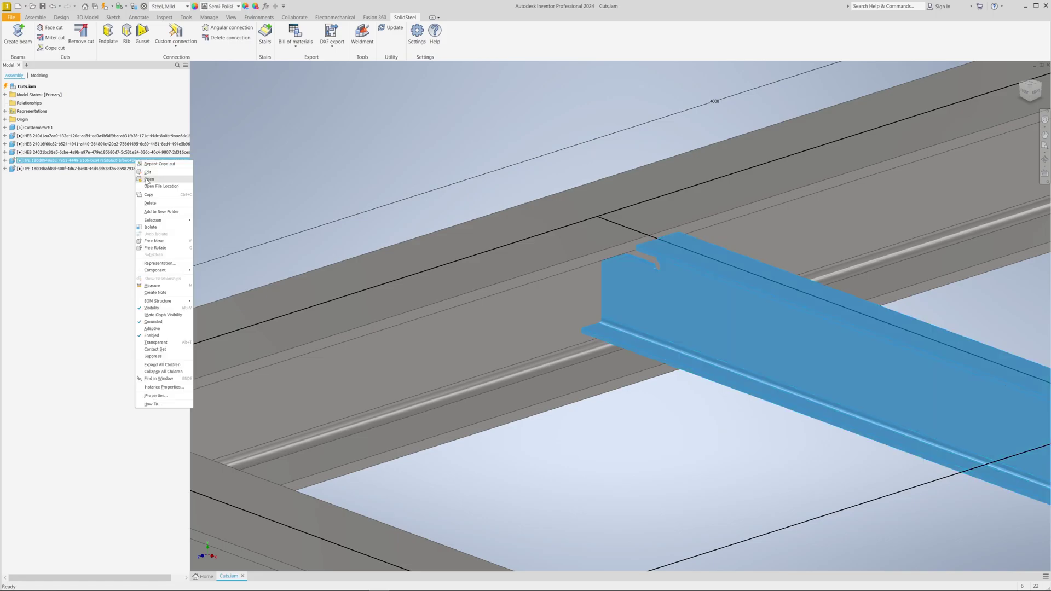
pyautogui.click(146, 179)
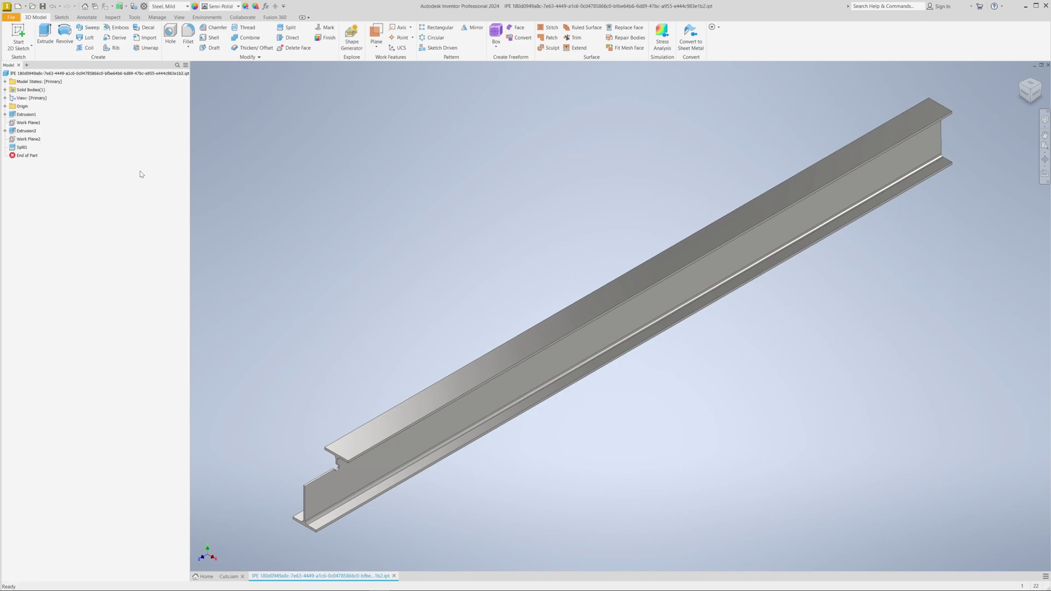
pyautogui.click(24, 131)
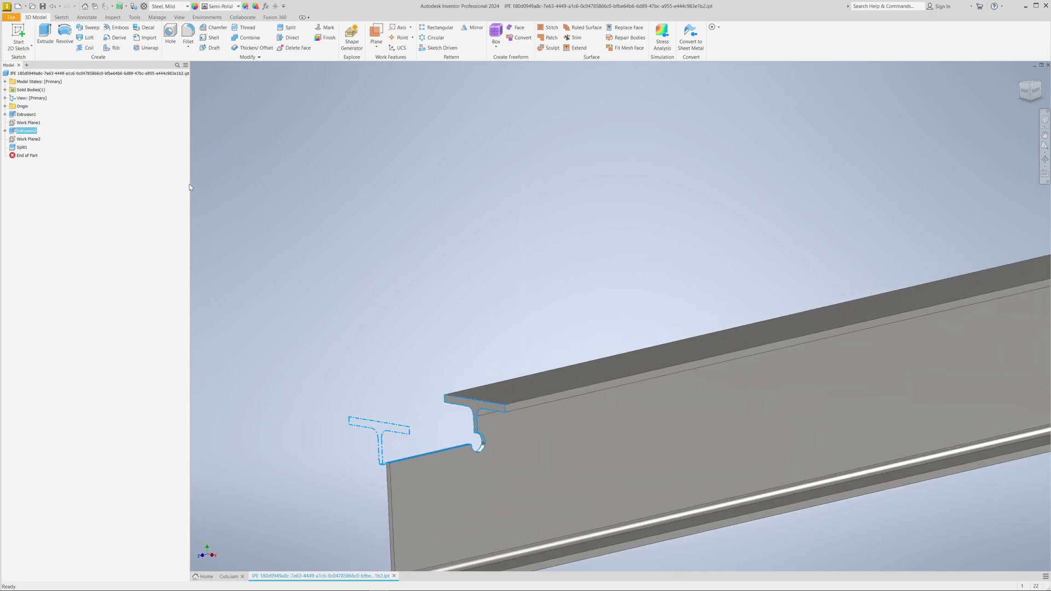
pyautogui.click(5, 131)
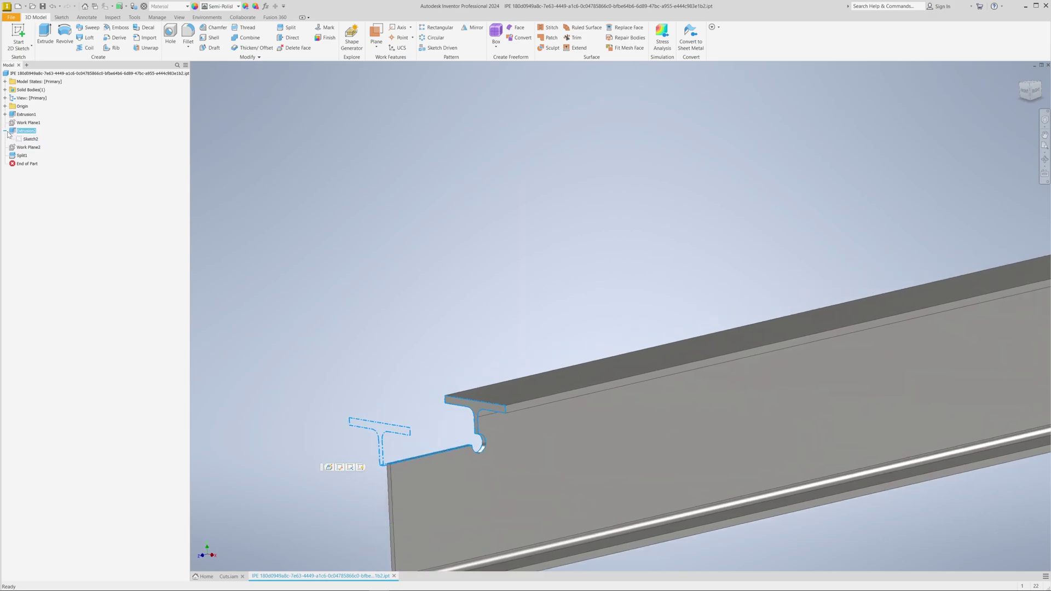
pyautogui.click(29, 140)
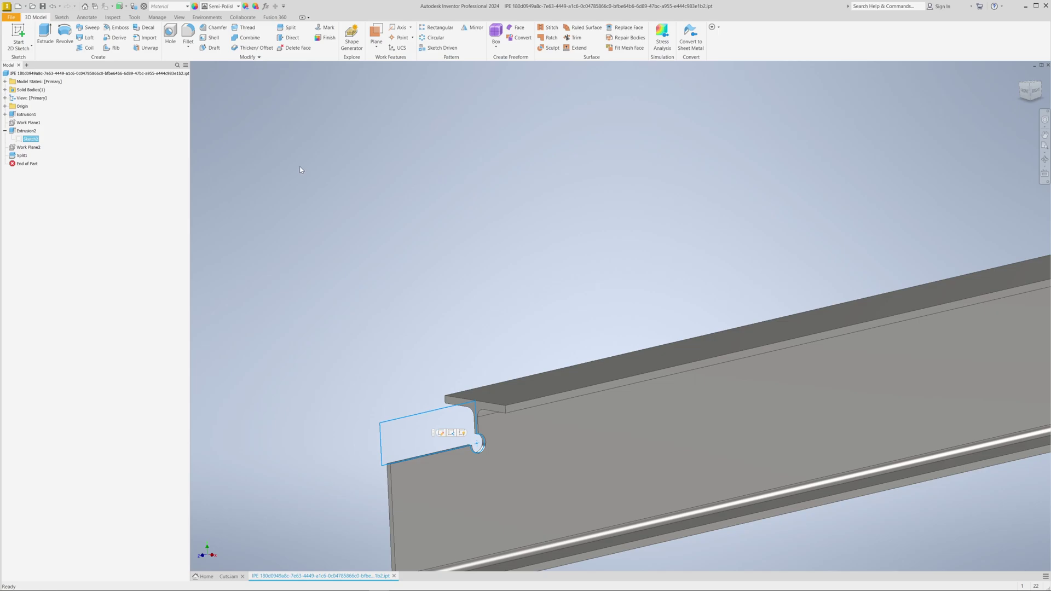
pyautogui.click(1047, 64)
pyautogui.click(502, 310)
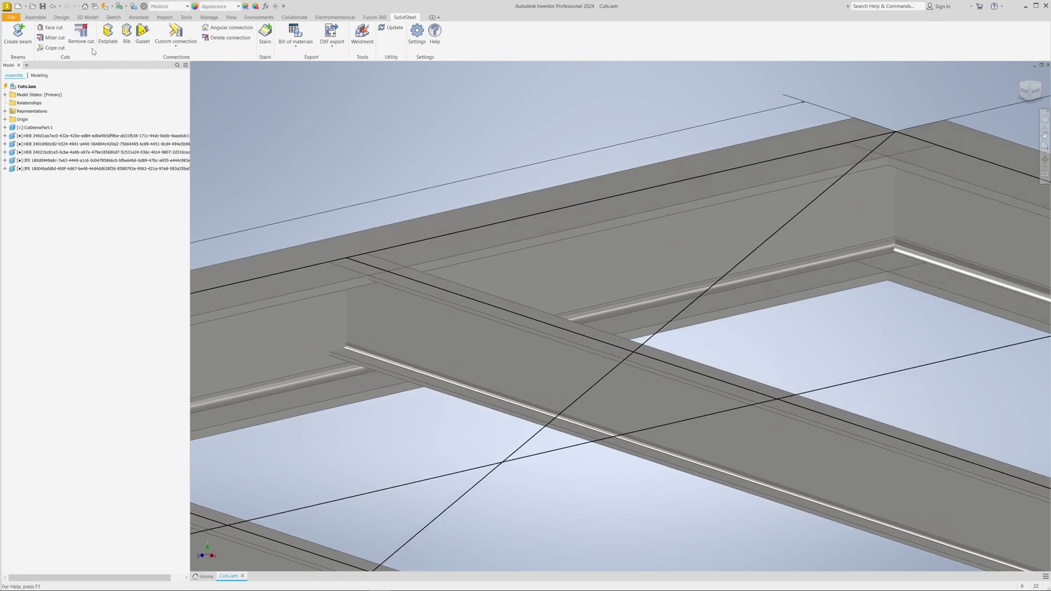
# - Face cut the second IPE 180 beam at the long HEB beam's inner upper flange edge with a 0 mm gap
pyautogui.click(51, 28)
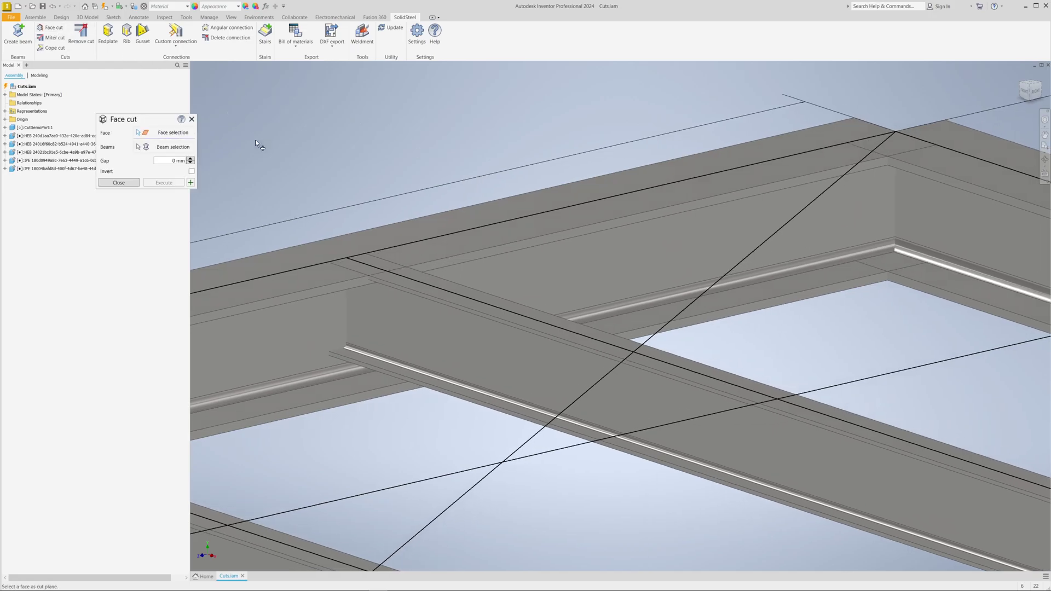
pyautogui.click(324, 291)
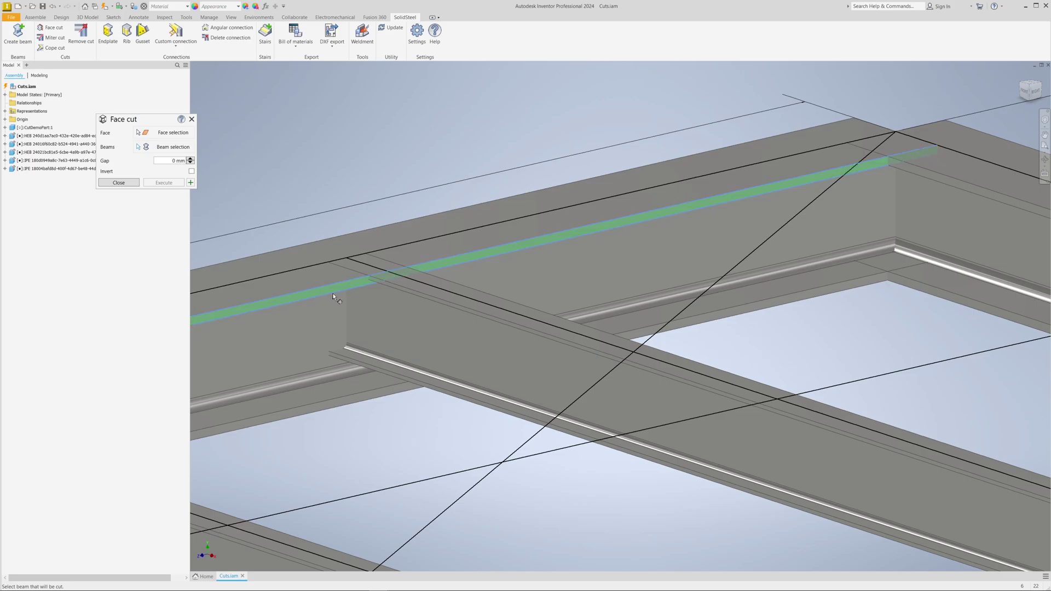
pyautogui.click(400, 316)
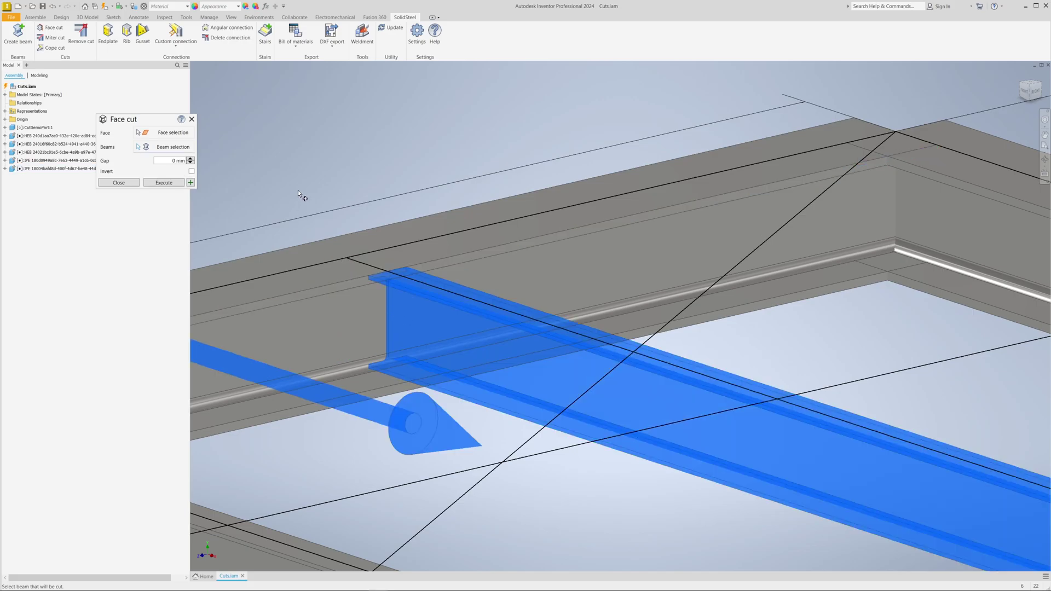
# - Extend the long HEB beam to the end beam's outer flange edge at the unmitered corner, using an inverted face cut with 0 mm gap
pyautogui.scroll(5, 298, 191)
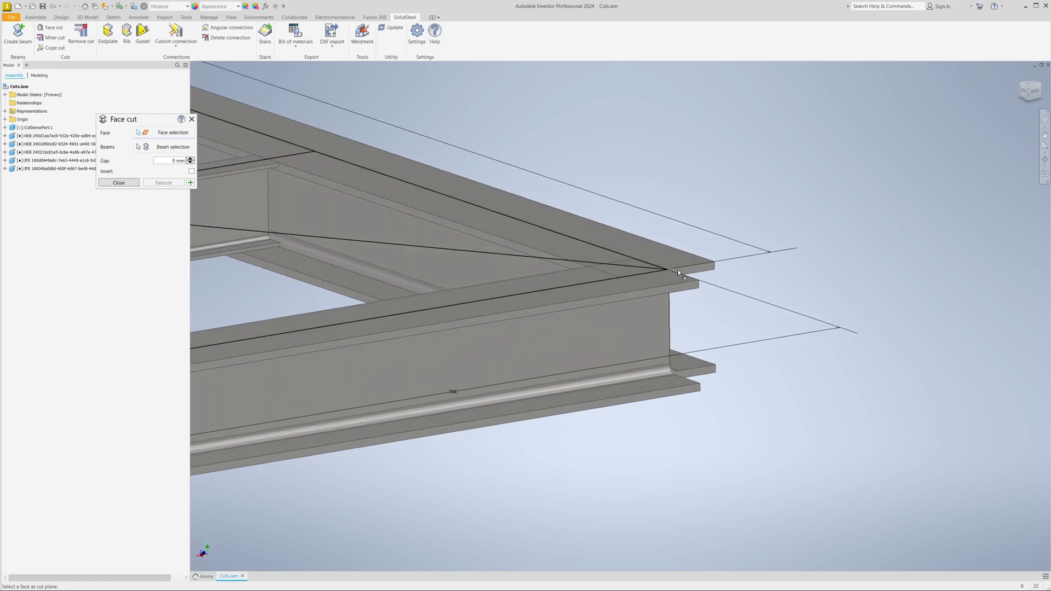
pyautogui.click(650, 292)
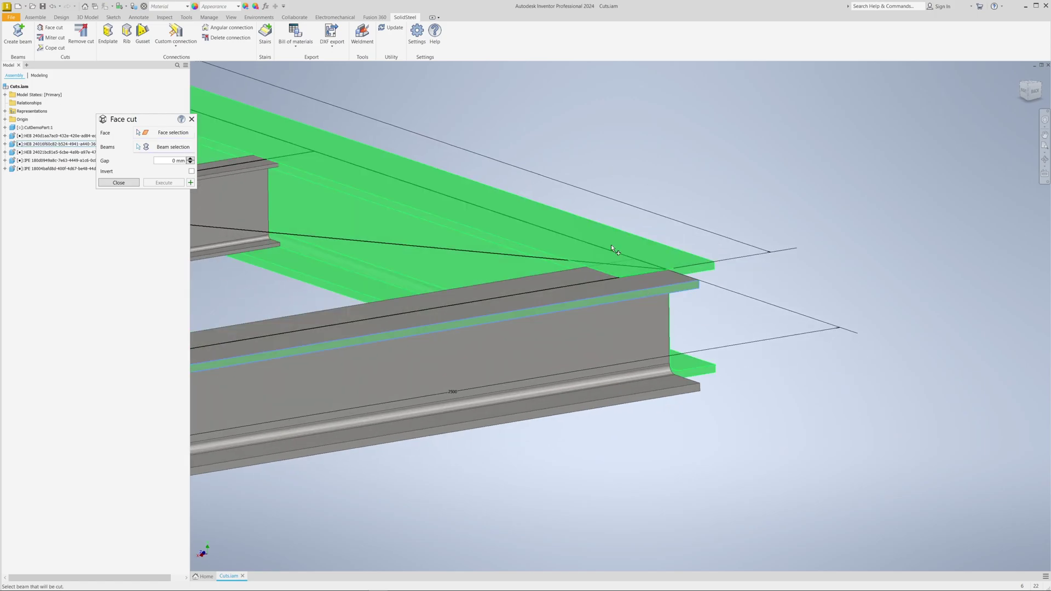
pyautogui.click(583, 247)
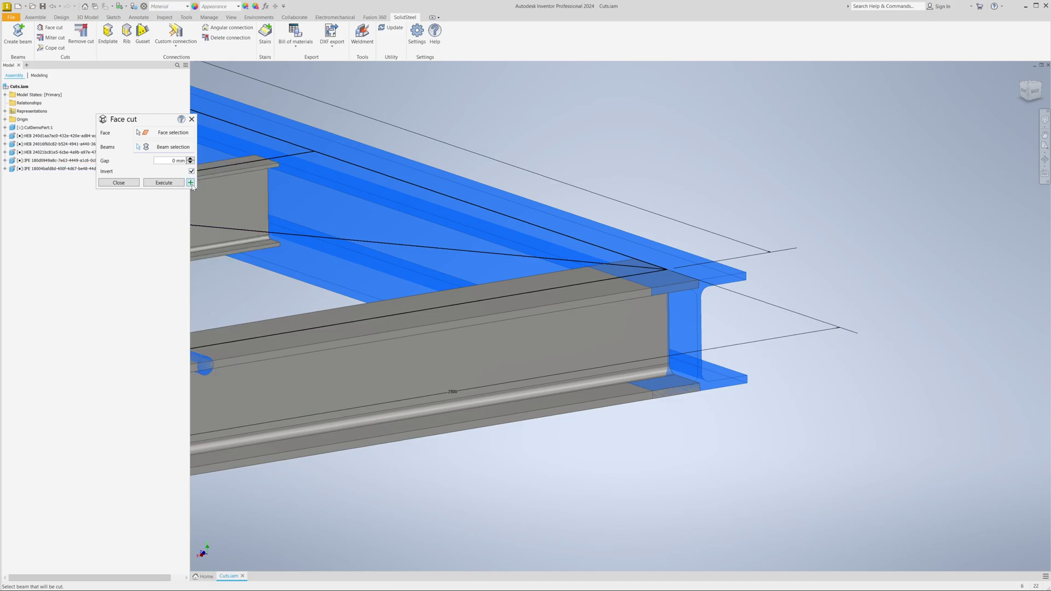
pyautogui.click(190, 183)
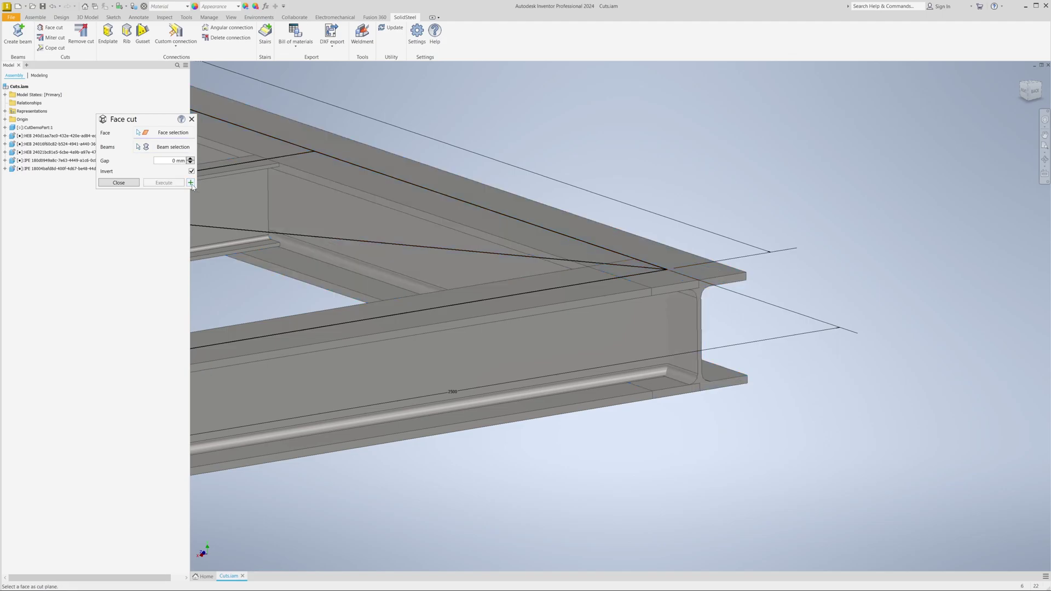
# - Trim the short end beam at the long HEB beam's inner flange edge, using an inverted face cut with 0 mm gap
pyautogui.click(463, 233)
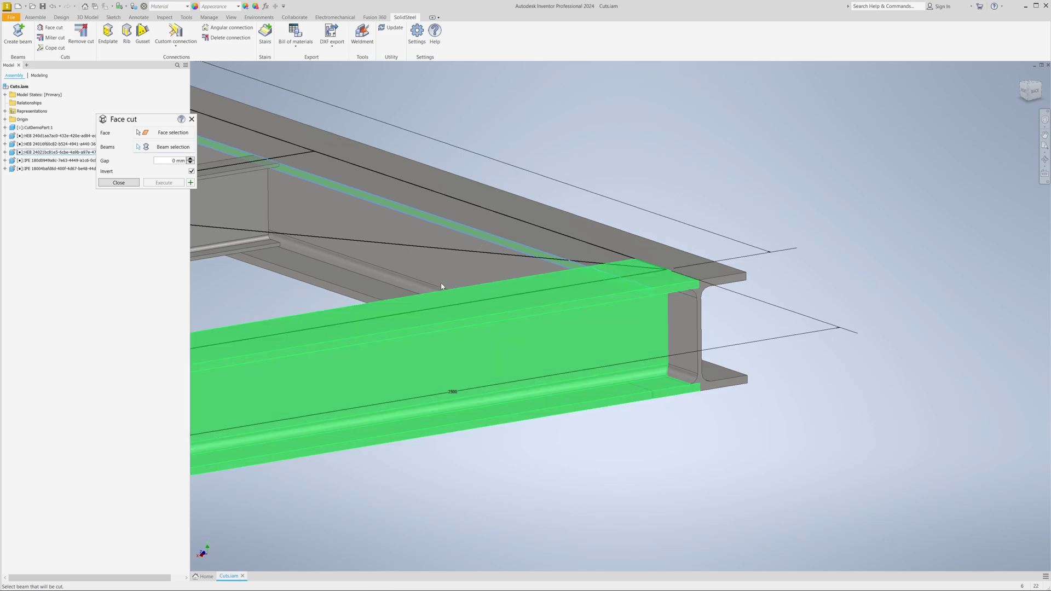
pyautogui.click(448, 287)
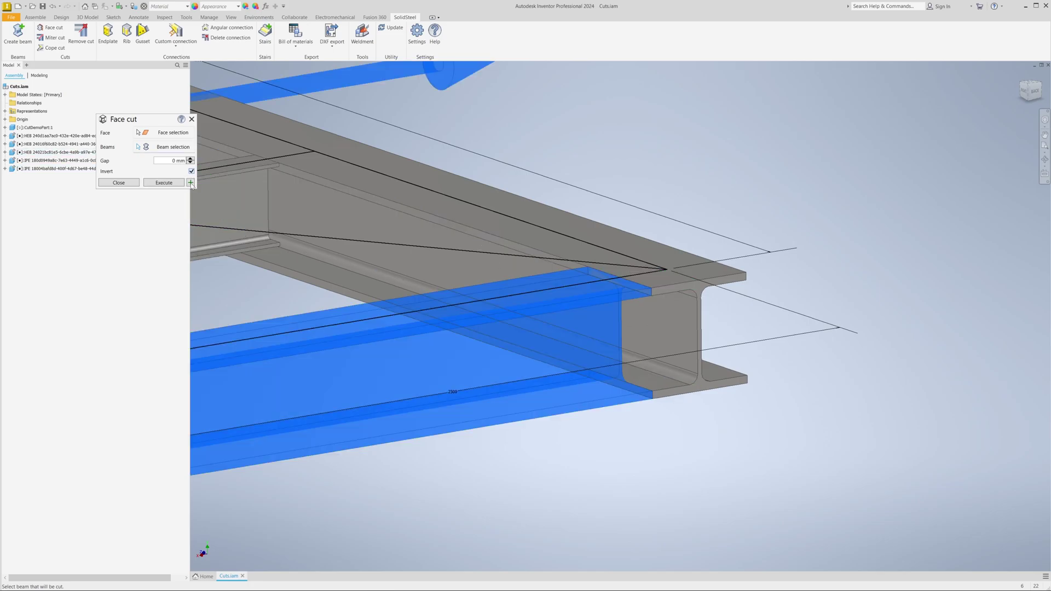
pyautogui.click(190, 182)
pyautogui.click(191, 183)
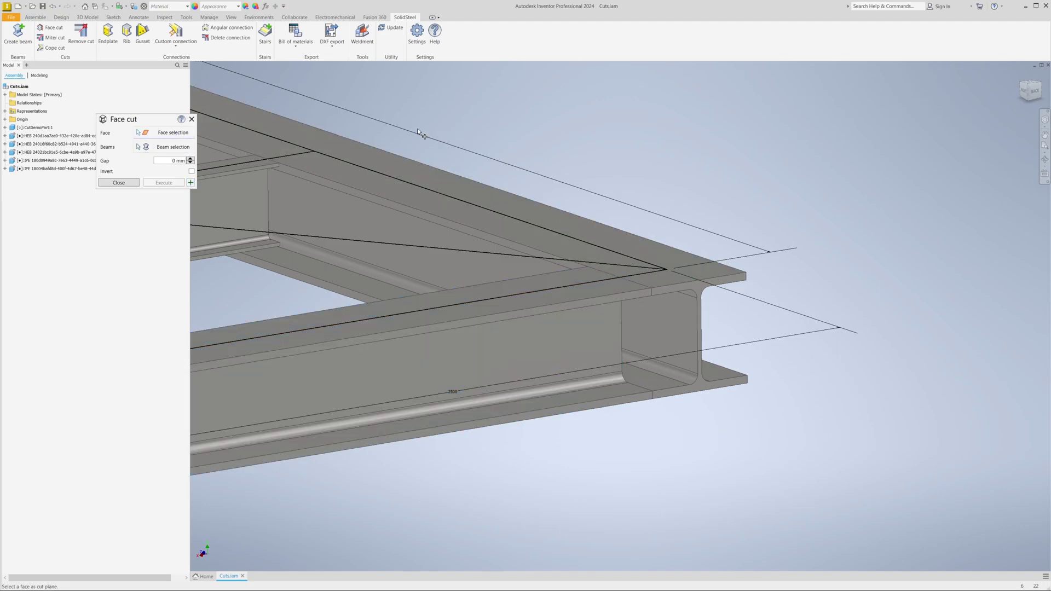
# - Create an HE-B beam of size HEB 240 on the diagonal skeleton line, with top height offset, centred width and mild steel
pyautogui.click(193, 119)
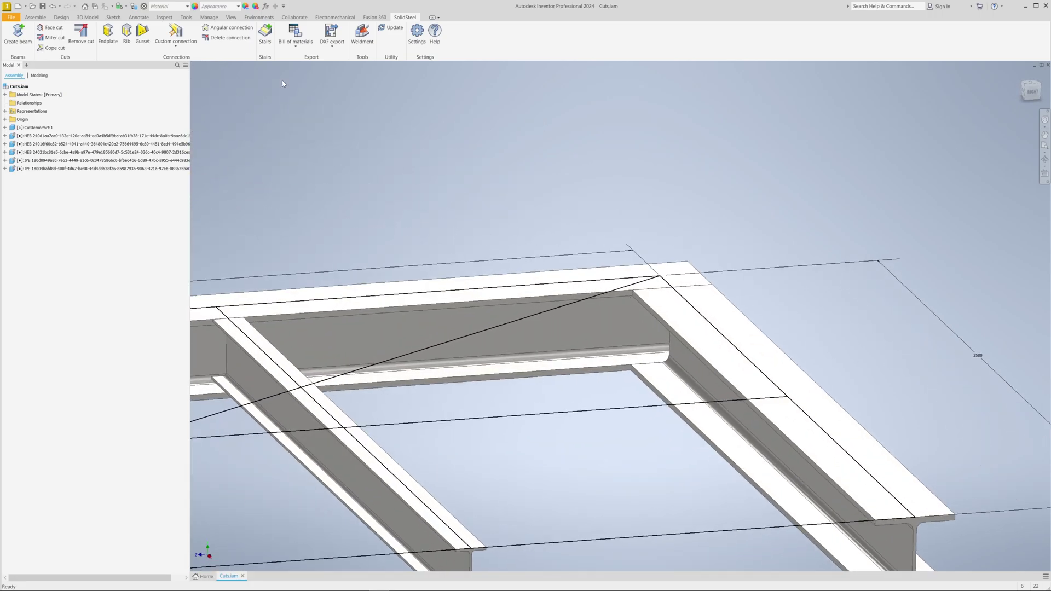
pyautogui.click(30, 40)
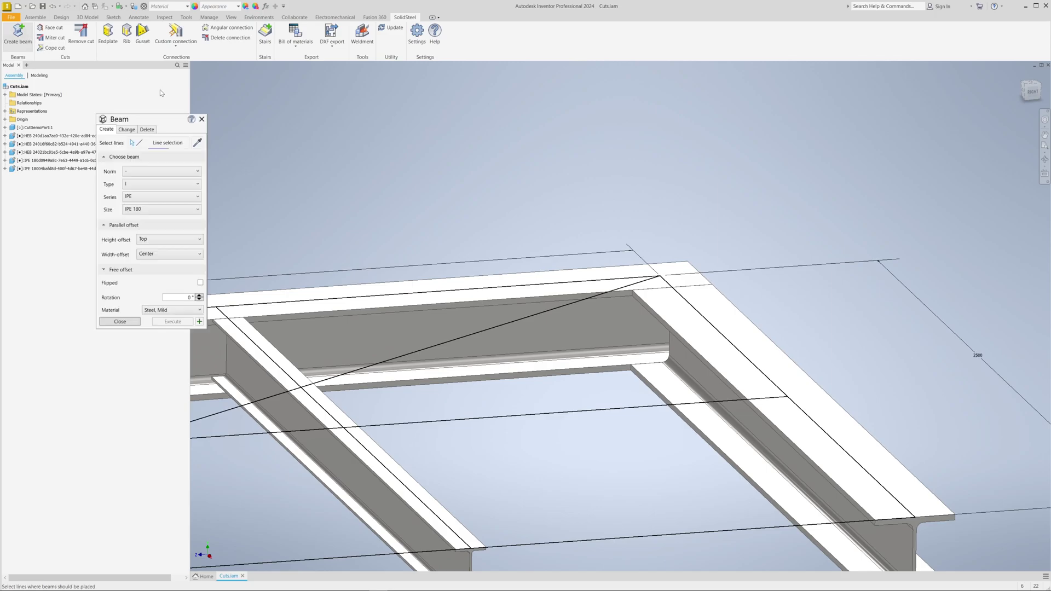
pyautogui.click(135, 200)
pyautogui.scroll(1, 135, 225)
pyautogui.click(135, 225)
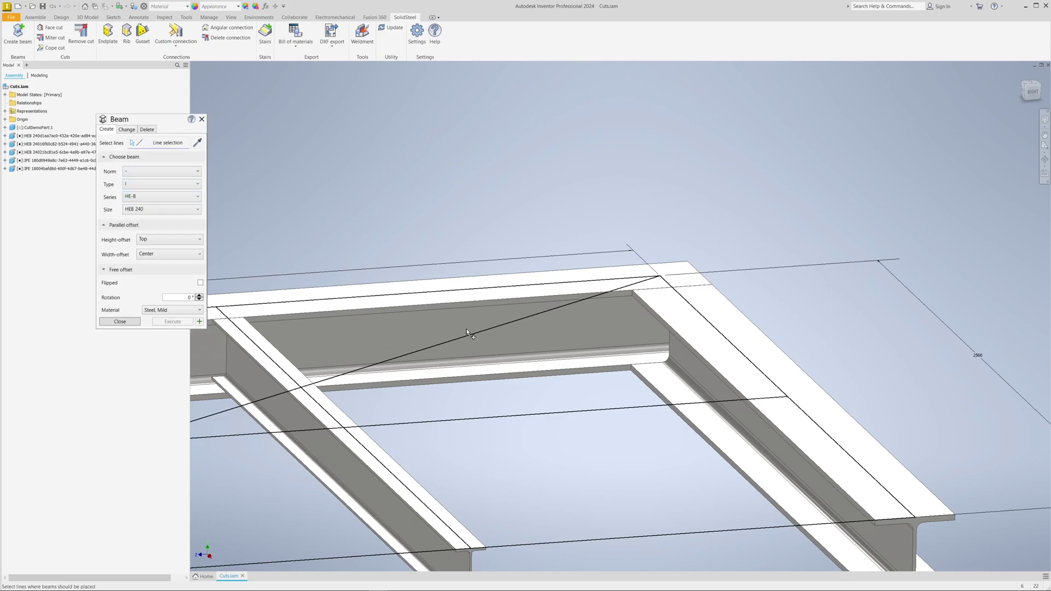
pyautogui.click(468, 339)
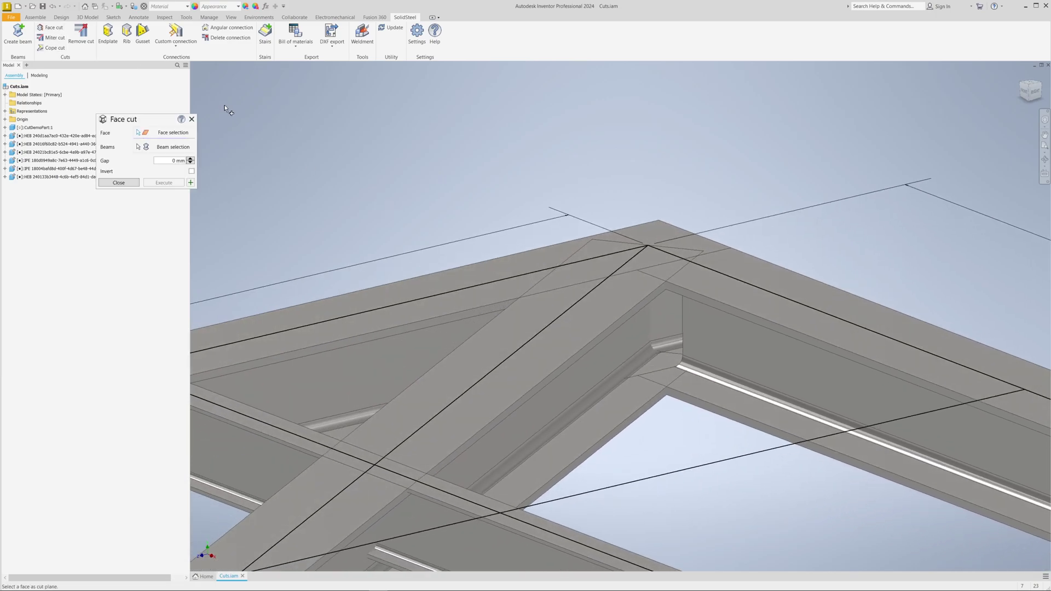
# - Face cut the diagonal HEB 240 beam at the inner upper flange edges of both the long beam and the short end beam, with 0 mm gap
pyautogui.click(379, 338)
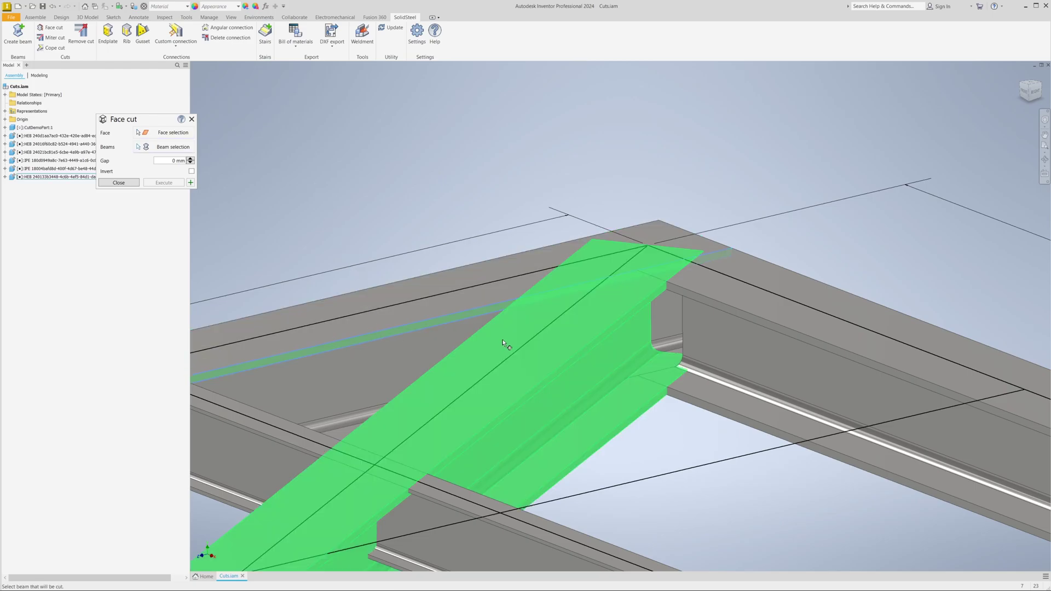
pyautogui.click(502, 339)
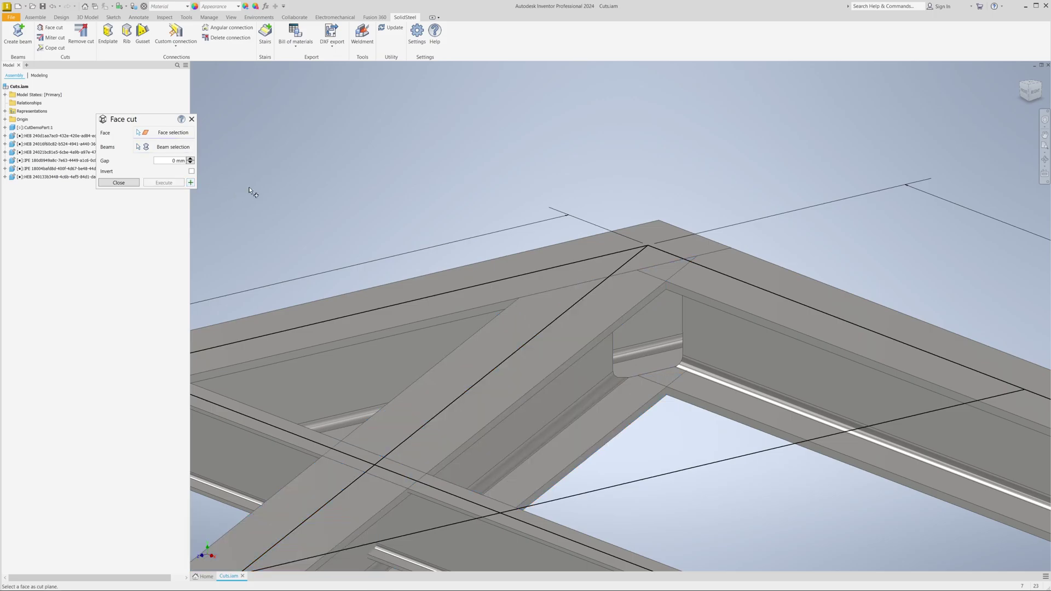
pyautogui.click(706, 305)
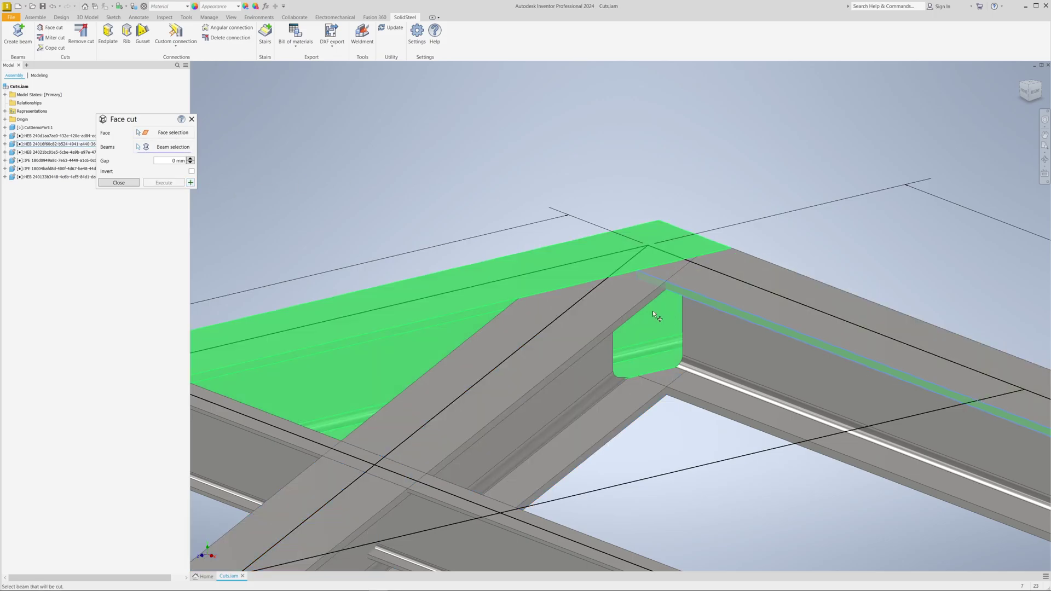
pyautogui.click(609, 318)
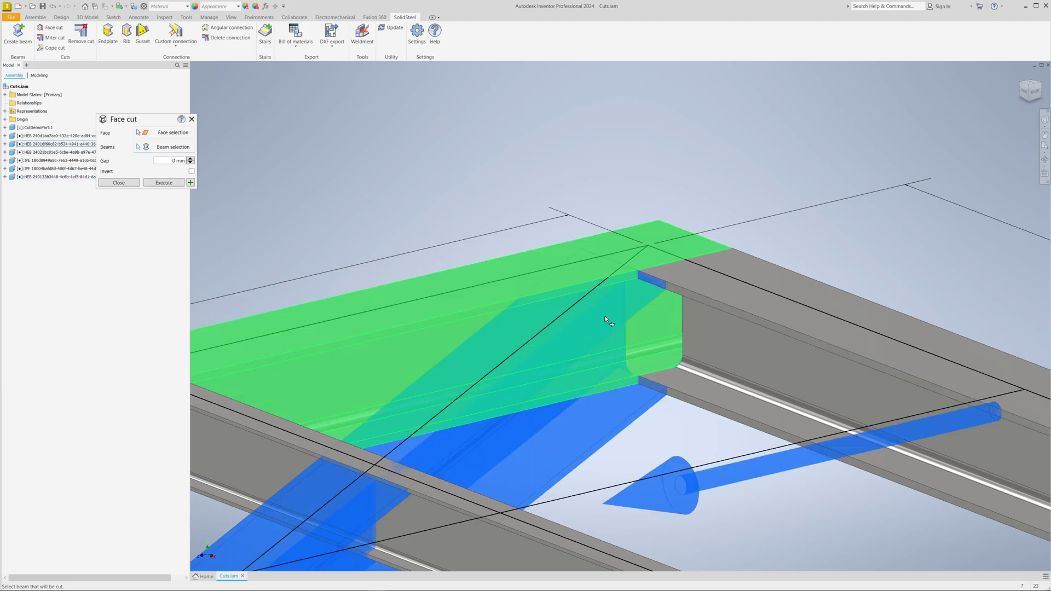
pyautogui.click(191, 183)
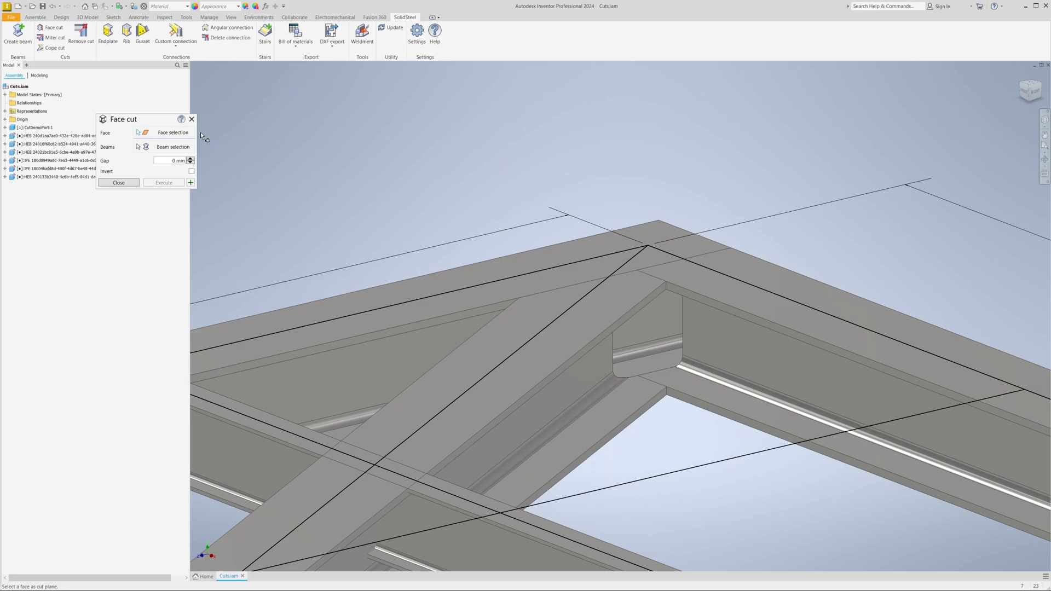
pyautogui.click(191, 119)
# - Open the diagonal HEB 240 beam as its own part, examine its double-cut end, and return to the assembly
pyautogui.rightClick(498, 333)
pyautogui.click(496, 310)
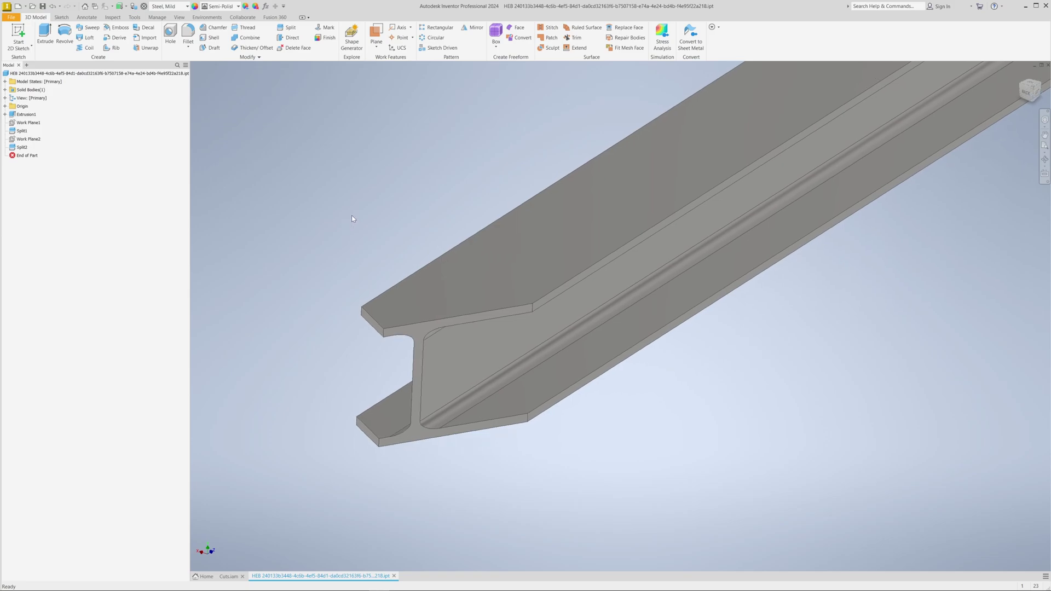
pyautogui.click(1047, 64)
pyautogui.click(509, 310)
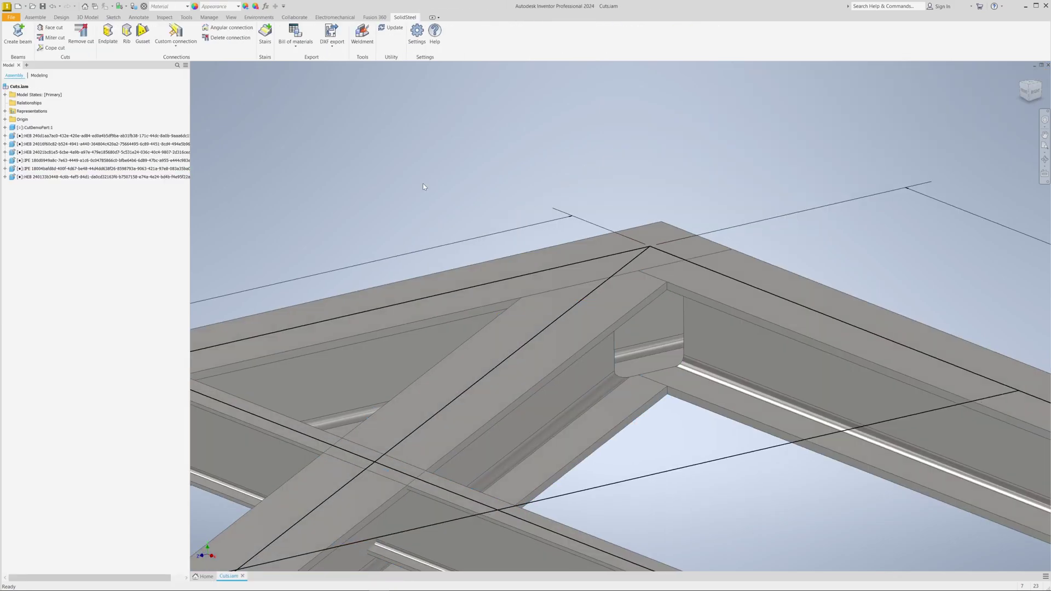
pyautogui.scroll(-6, 423, 186)
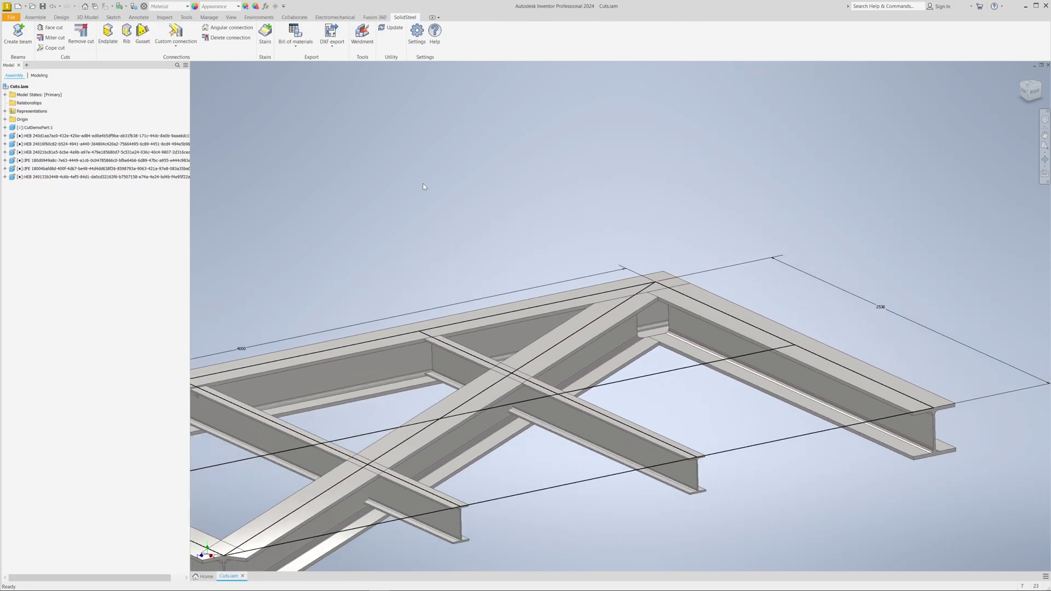